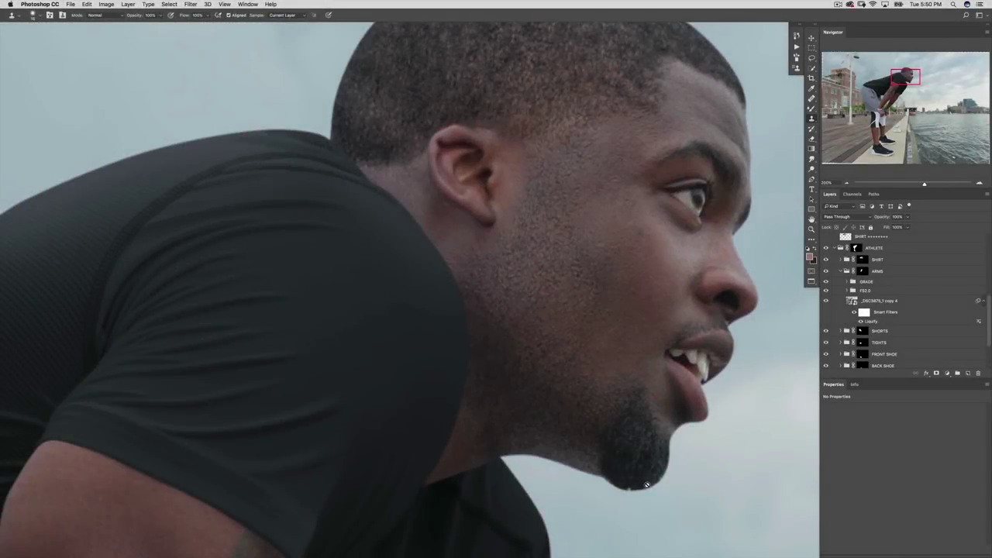
Inspect the head's cutout edge and disable the ATHLETE group's layer mask to expose the original hair and beard.
{"action": "scroll", "coordinate": [672, 442], "scroll_direction": "up", "scroll_amount": 5}
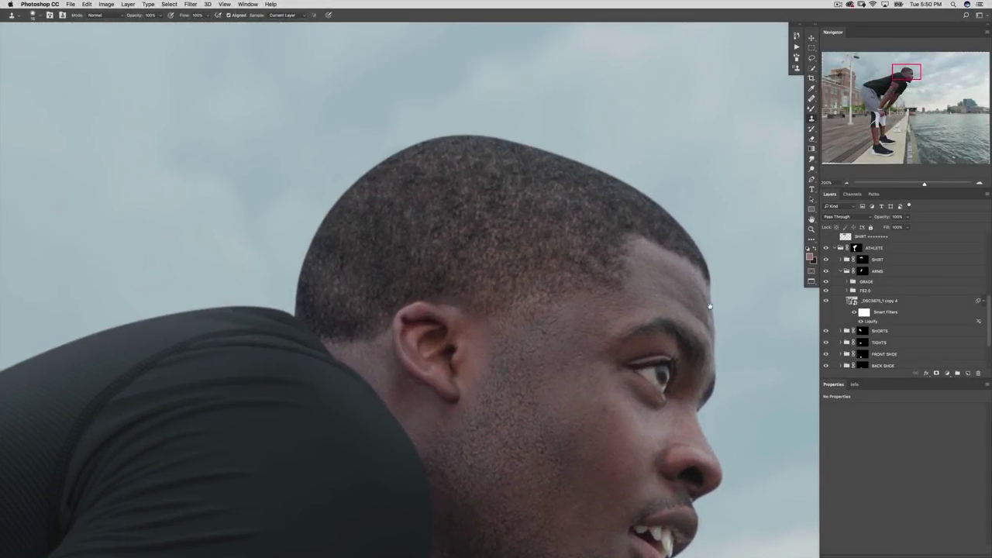
{"action": "scroll", "coordinate": [369, 310], "scroll_direction": "down", "scroll_amount": 5}
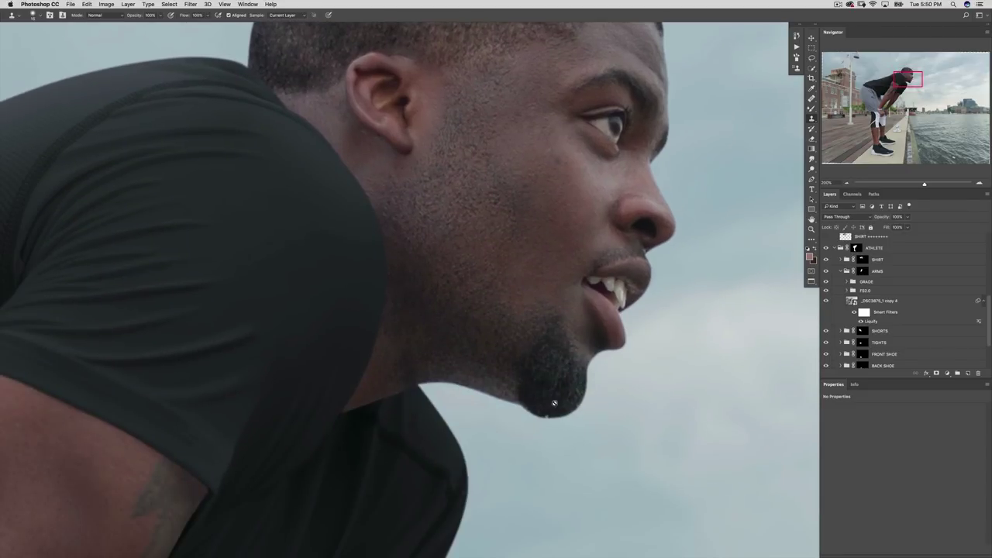
{"action": "left_click", "coordinate": [856, 249], "text": "shift"}
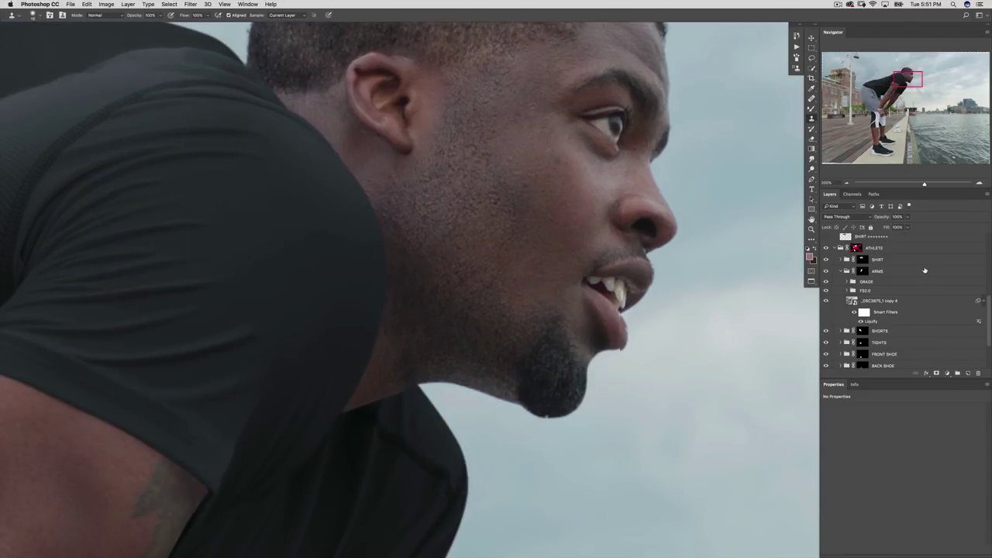
{"action": "scroll", "coordinate": [698, 277], "scroll_direction": "up", "scroll_amount": 3}
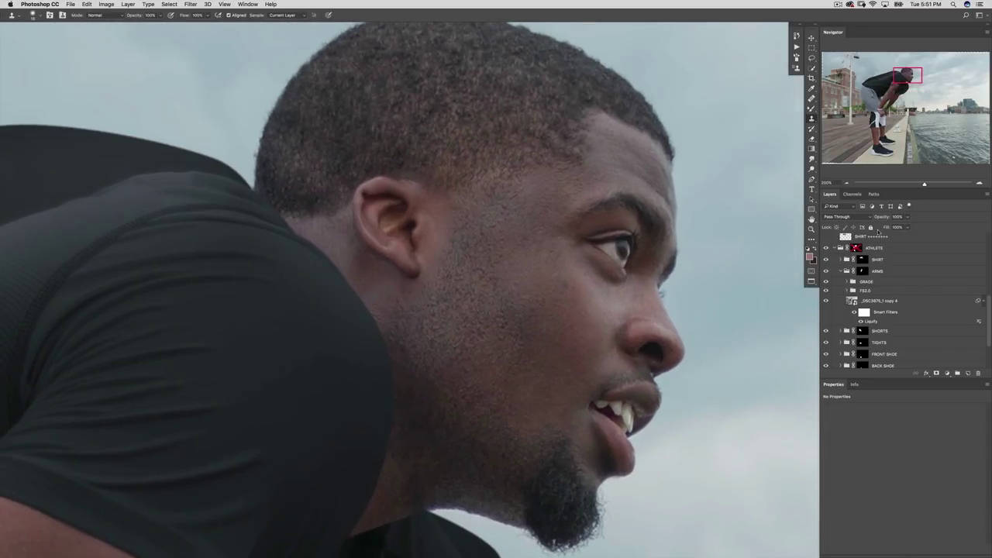
Compare the Red, Green and Blue channels for contrast between the athlete's head and the sky.
{"action": "left_click", "coordinate": [853, 194]}
{"action": "left_click", "coordinate": [899, 217]}
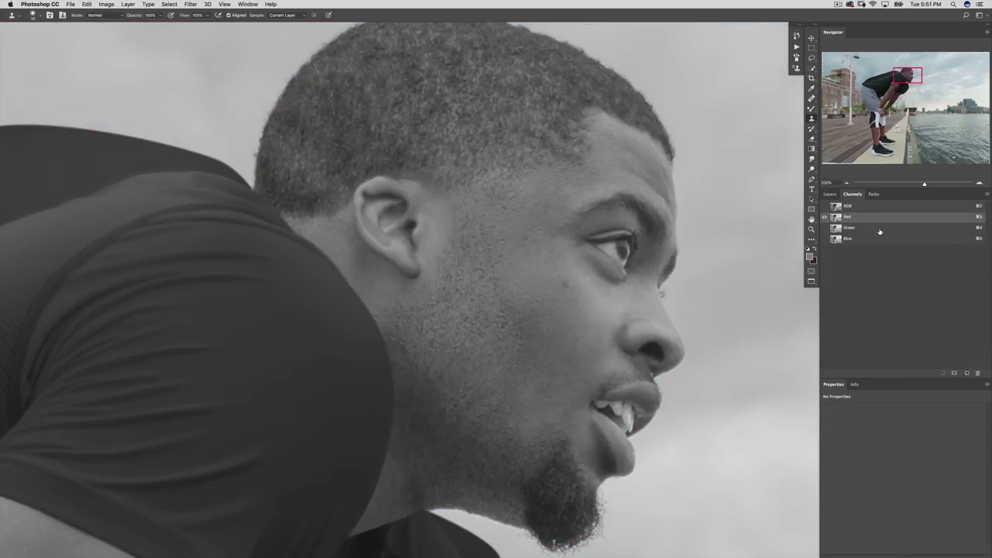
{"action": "scroll", "coordinate": [607, 452], "scroll_direction": "down", "scroll_amount": 2}
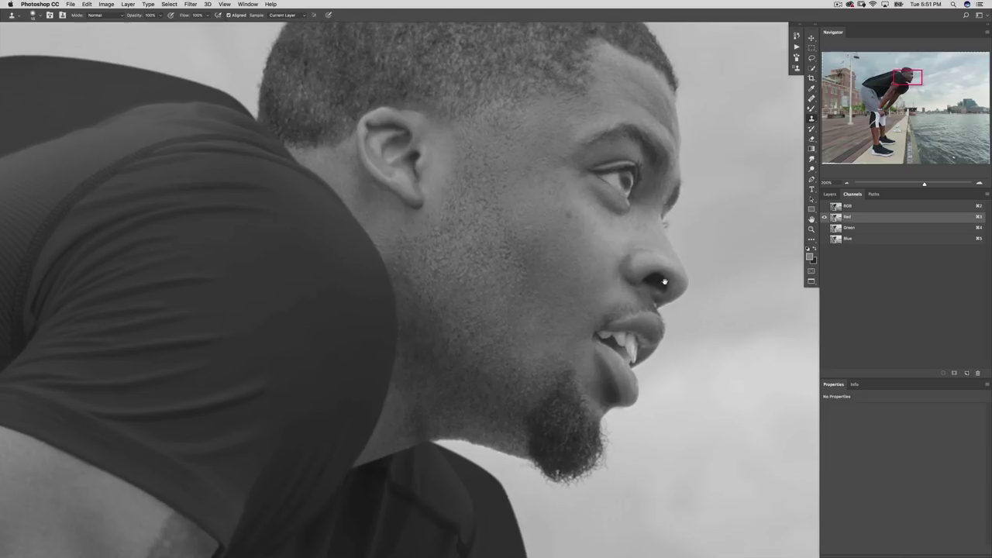
{"action": "left_click", "coordinate": [850, 229]}
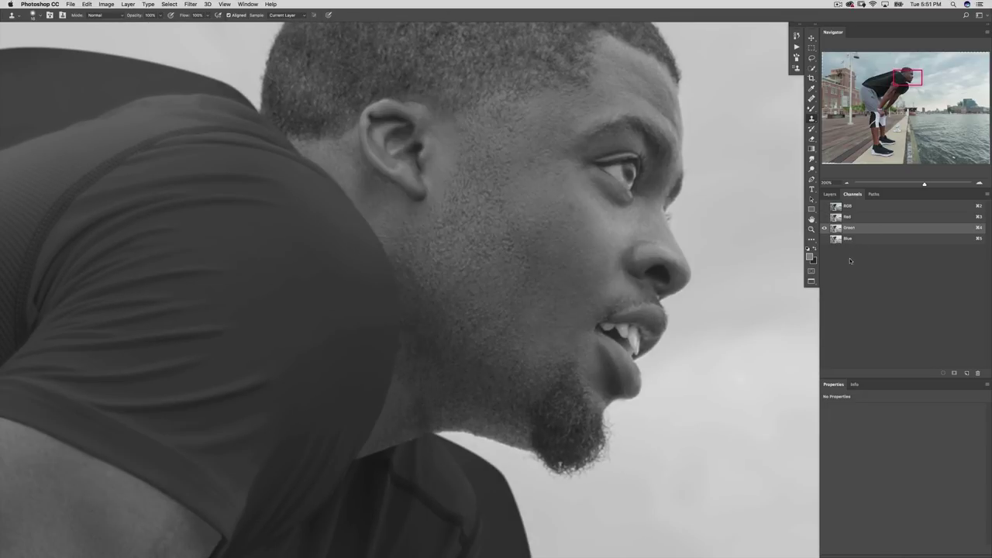
{"action": "left_click", "coordinate": [852, 240]}
Duplicate the Green channel within the same document, keeping the name Green copy.
{"action": "left_click", "coordinate": [859, 230]}
{"action": "right_click", "coordinate": [868, 231]}
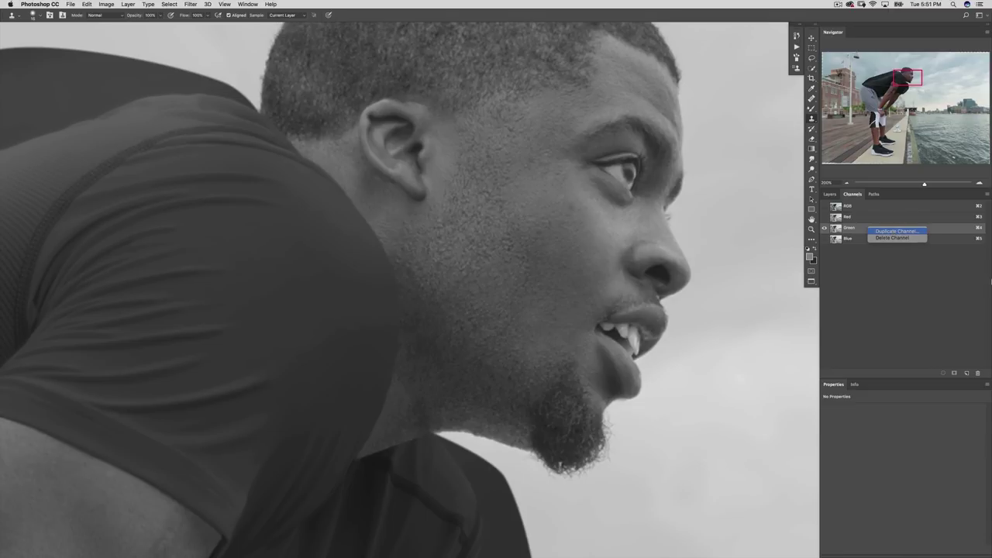
{"action": "left_click", "coordinate": [884, 233]}
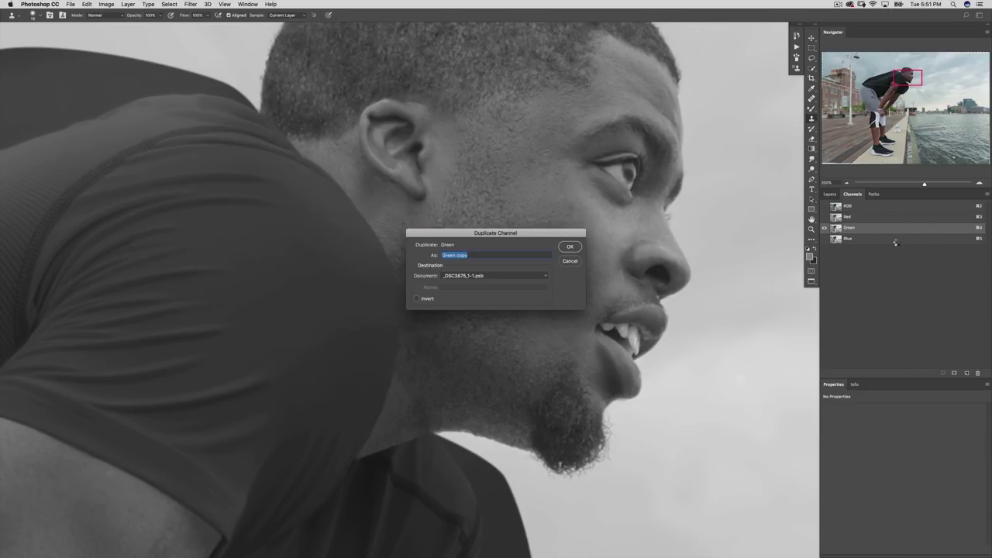
{"action": "key", "text": "Return"}
Apply Curves to the Green copy channel alone, with the black input at 51 and the white point lowered until the sky turns white.
{"action": "left_click_drag", "start_coordinate": [671, 391], "coordinate": [634, 268]}
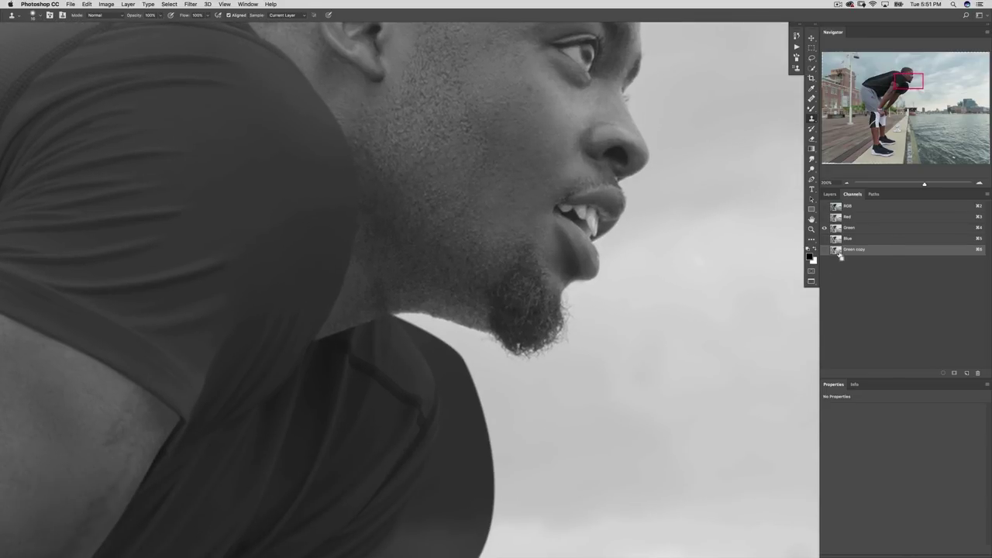
{"action": "left_click", "coordinate": [846, 228]}
{"action": "left_click", "coordinate": [845, 251]}
{"action": "key", "text": "super+m"}
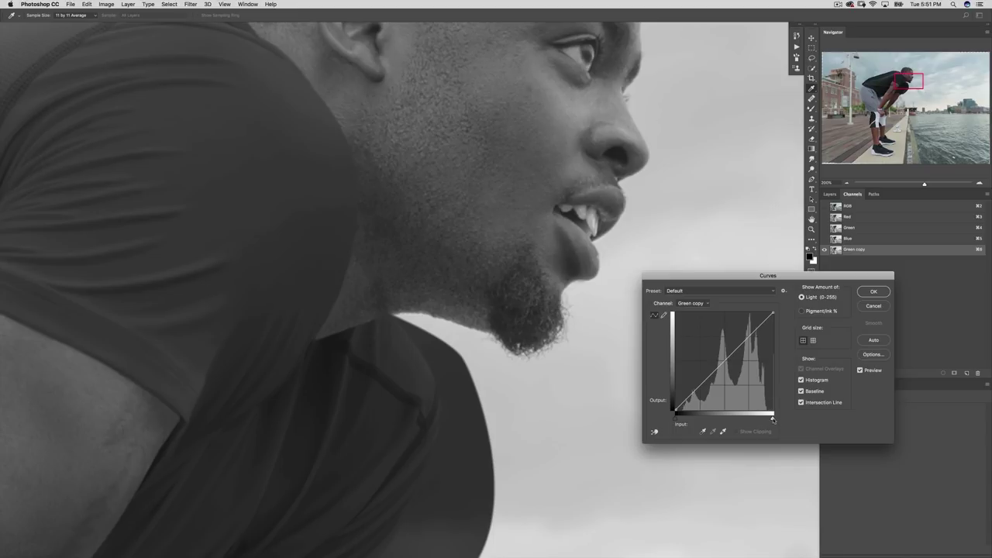
{"action": "left_click_drag", "start_coordinate": [772, 419], "coordinate": [751, 419]}
{"action": "left_click_drag", "start_coordinate": [674, 419], "coordinate": [747, 420]}
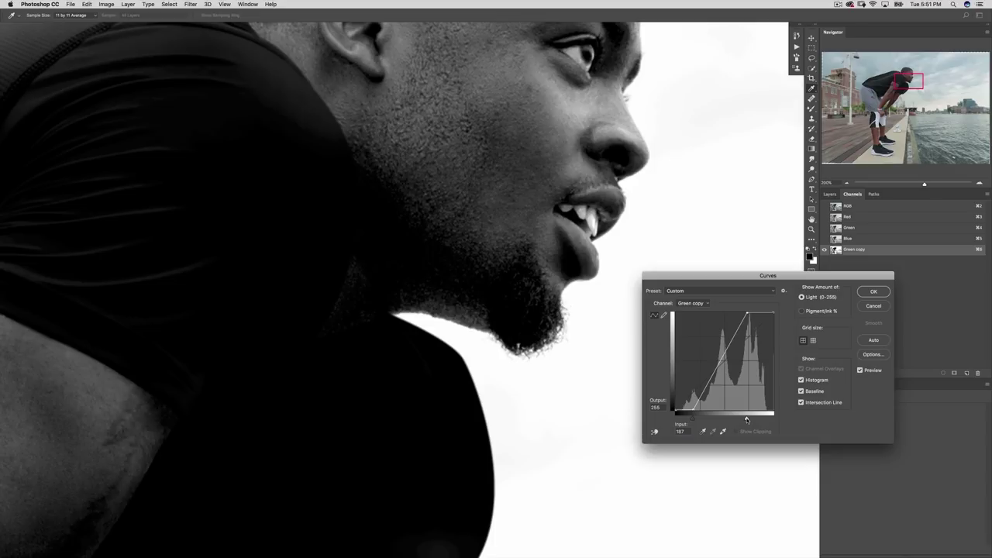
{"action": "left_click_drag", "start_coordinate": [747, 420], "coordinate": [747, 420]}
{"action": "left_click_drag", "start_coordinate": [693, 420], "coordinate": [696, 421]}
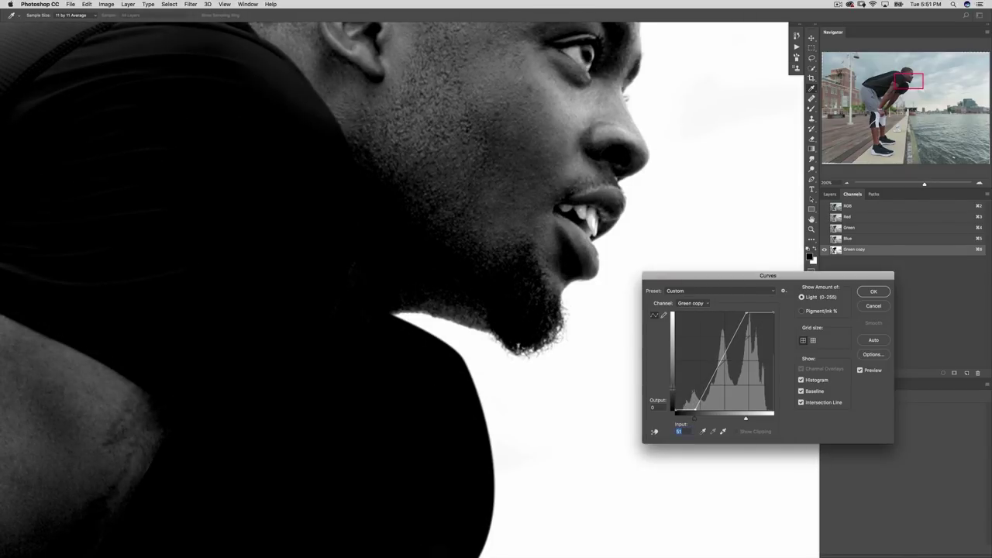
{"action": "left_click", "coordinate": [873, 292]}
Lighten the sky around the beard's edge using the Dodge tool with range Highlights and 50% exposure.
{"action": "key", "text": "s"}
{"action": "scroll", "coordinate": [656, 332], "scroll_direction": "up", "scroll_amount": 3}
{"action": "left_click_drag", "start_coordinate": [812, 169], "coordinate": [847, 169]}
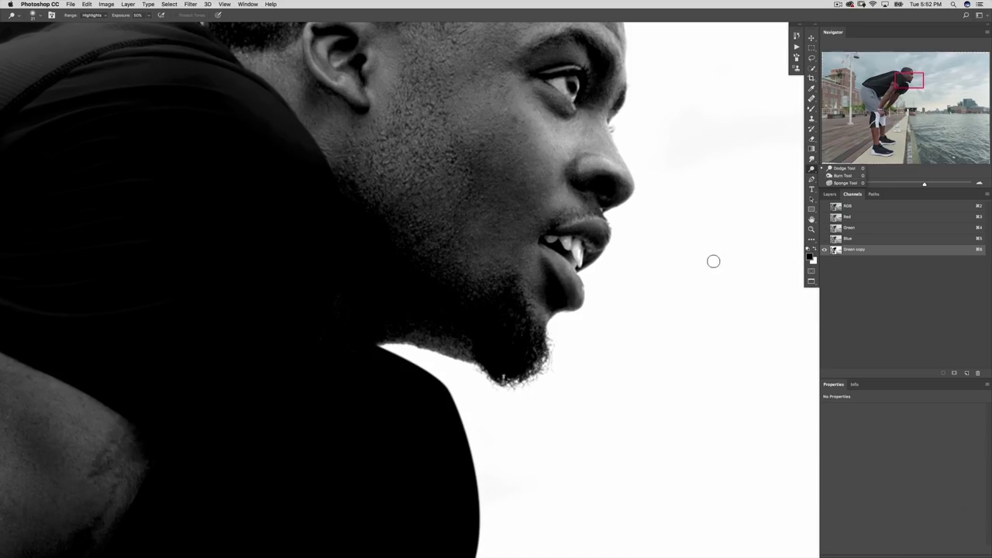
{"action": "left_click_drag", "start_coordinate": [581, 372], "coordinate": [574, 372]}
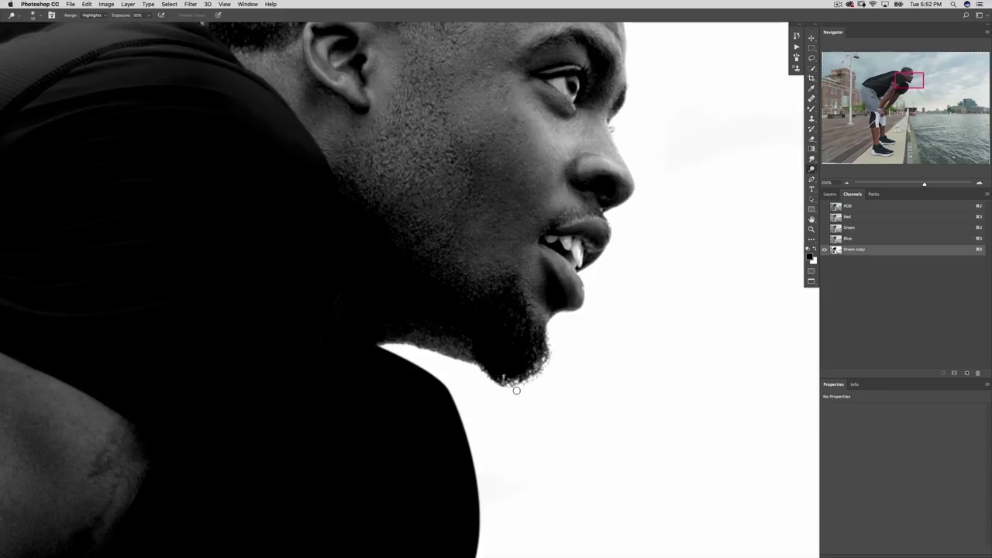
Draw a freehand Lasso selection around the hair's outer rim from the forehead to the nape, including some surrounding sky.
{"action": "scroll", "coordinate": [648, 305], "scroll_direction": "up", "scroll_amount": 10}
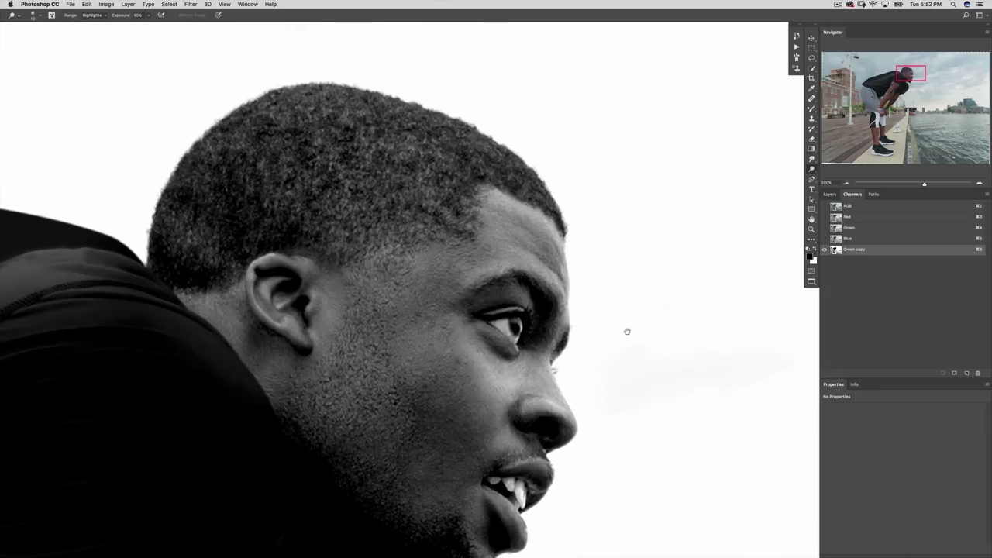
{"action": "scroll", "coordinate": [648, 290], "scroll_direction": "down", "scroll_amount": 5}
{"action": "scroll", "coordinate": [649, 279], "scroll_direction": "up", "scroll_amount": 8}
{"action": "scroll", "coordinate": [589, 302], "scroll_direction": "up", "scroll_amount": 3}
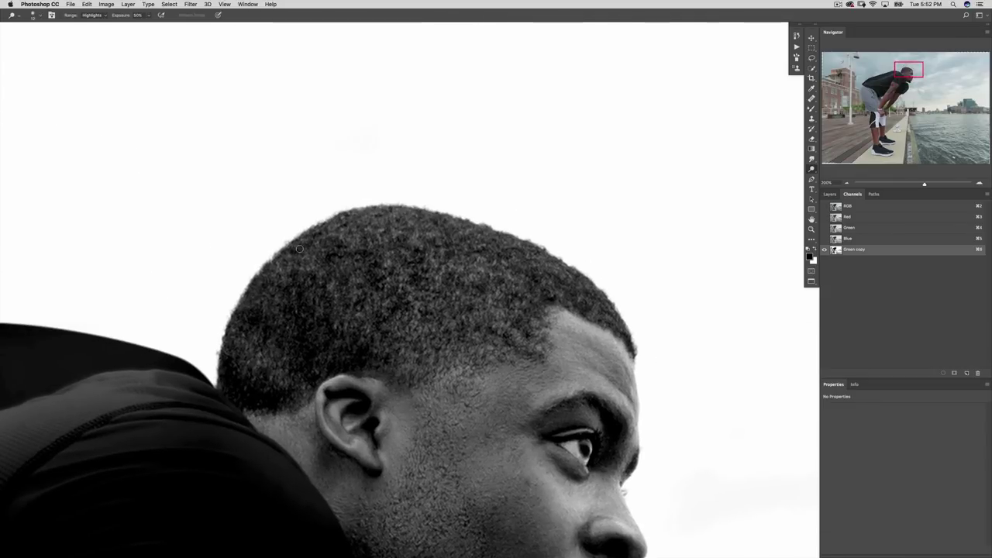
{"action": "scroll", "coordinate": [455, 456], "scroll_direction": "down", "scroll_amount": 10}
{"action": "scroll", "coordinate": [503, 331], "scroll_direction": "up", "scroll_amount": 10}
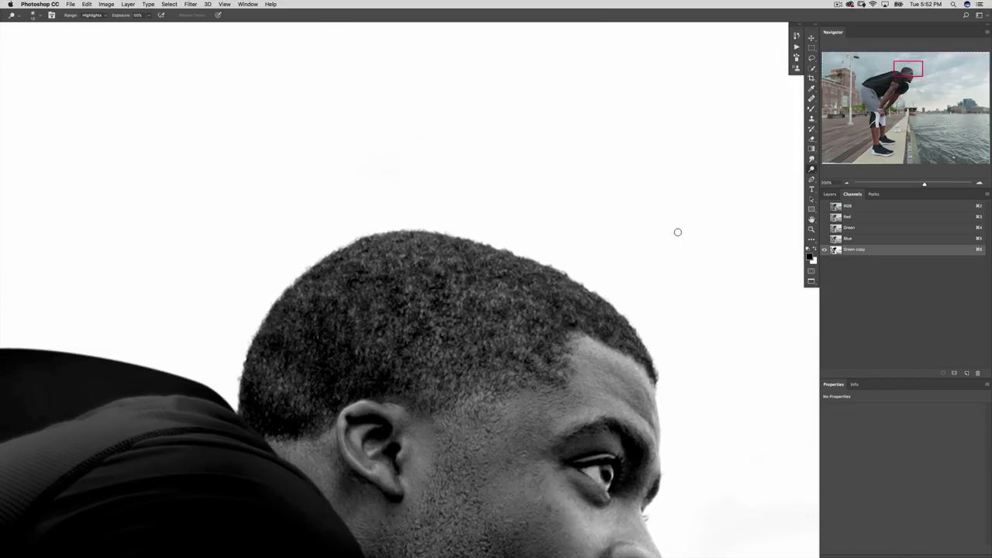
{"action": "key", "text": "l"}
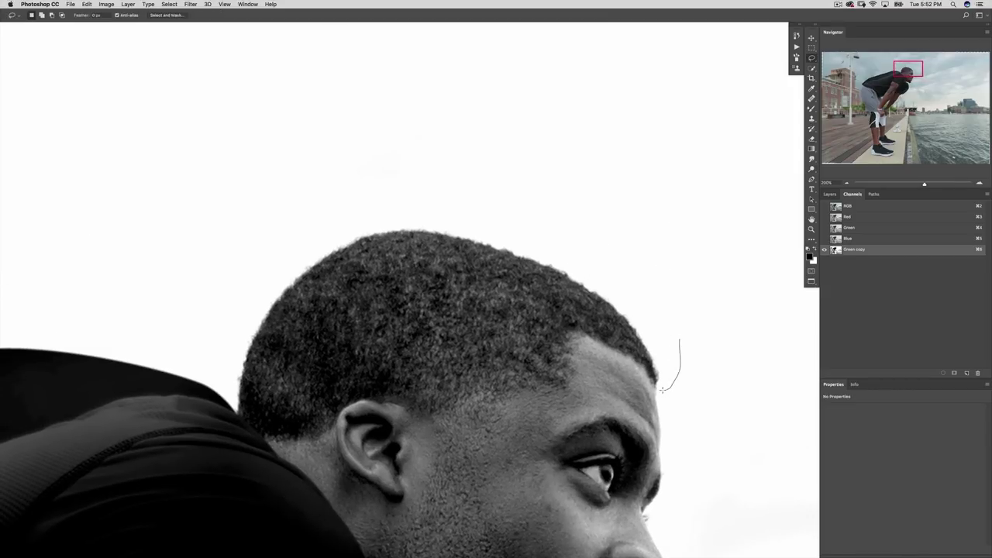
{"action": "mouse_move", "coordinate": [629, 355]}
{"action": "left_mouse_down"}
{"action": "mouse_move", "coordinate": [603, 321]}
{"action": "mouse_move", "coordinate": [547, 287]}
{"action": "mouse_move", "coordinate": [444, 258]}
{"action": "mouse_move", "coordinate": [366, 253]}
{"action": "left_mouse_up"}
{"action": "mouse_move", "coordinate": [237, 413]}
{"action": "left_mouse_down"}
{"action": "mouse_move", "coordinate": [207, 306]}
{"action": "mouse_move", "coordinate": [301, 195]}
{"action": "mouse_move", "coordinate": [437, 174]}
{"action": "mouse_move", "coordinate": [593, 226]}
{"action": "mouse_move", "coordinate": [670, 311]}
{"action": "mouse_move", "coordinate": [676, 345]}
{"action": "left_mouse_up"}
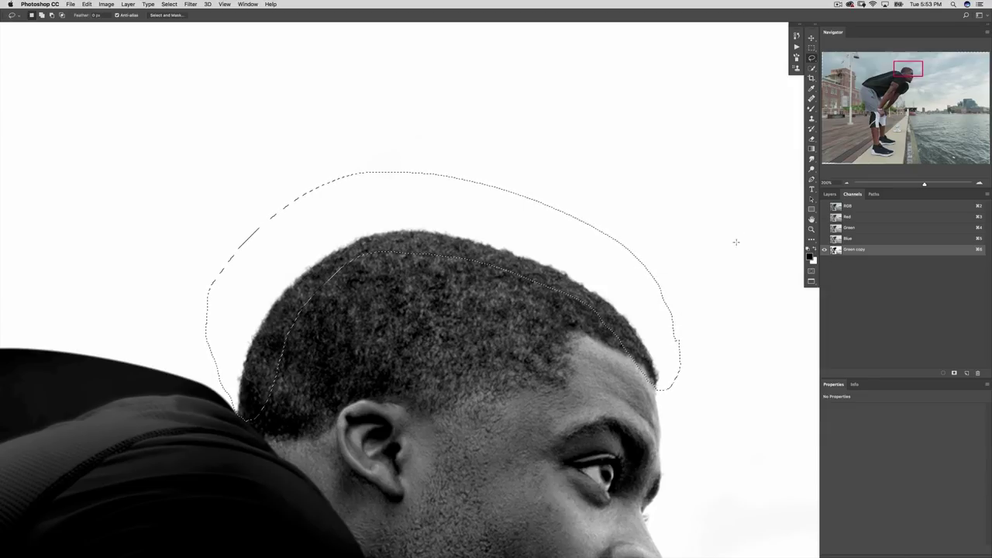
Darken the selected hair rim with Curves at a black input of 53, and deselect it.
{"action": "key", "text": "super+m"}
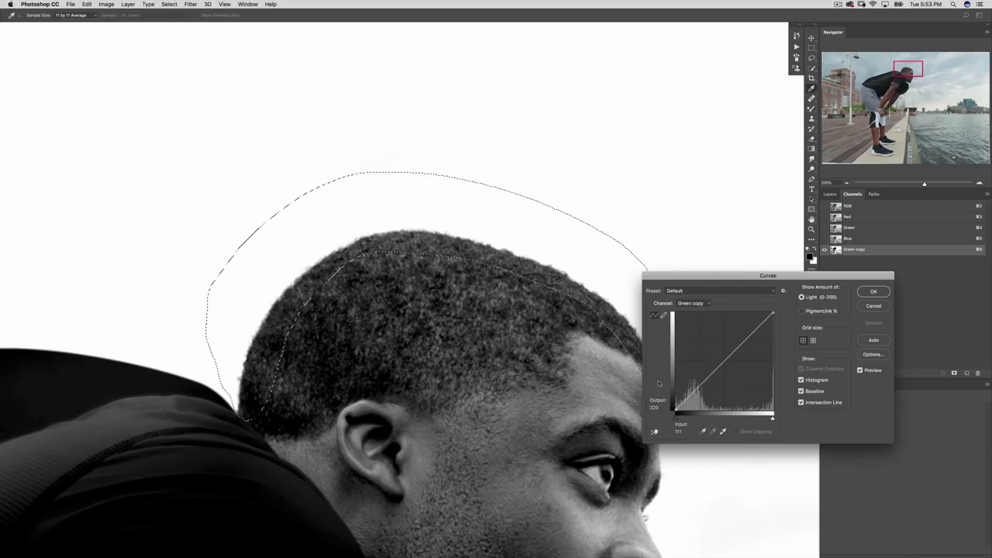
{"action": "mouse_move", "coordinate": [681, 421]}
{"action": "left_mouse_down"}
{"action": "mouse_move", "coordinate": [704, 421]}
{"action": "mouse_move", "coordinate": [686, 421]}
{"action": "mouse_move", "coordinate": [695, 421]}
{"action": "left_mouse_up"}
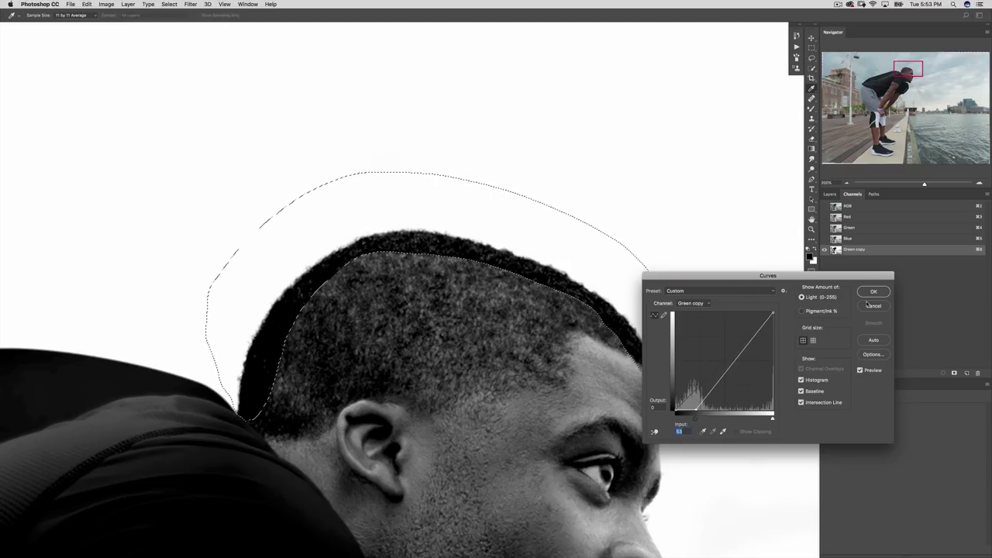
{"action": "key", "text": "Return"}
{"action": "key", "text": "l"}
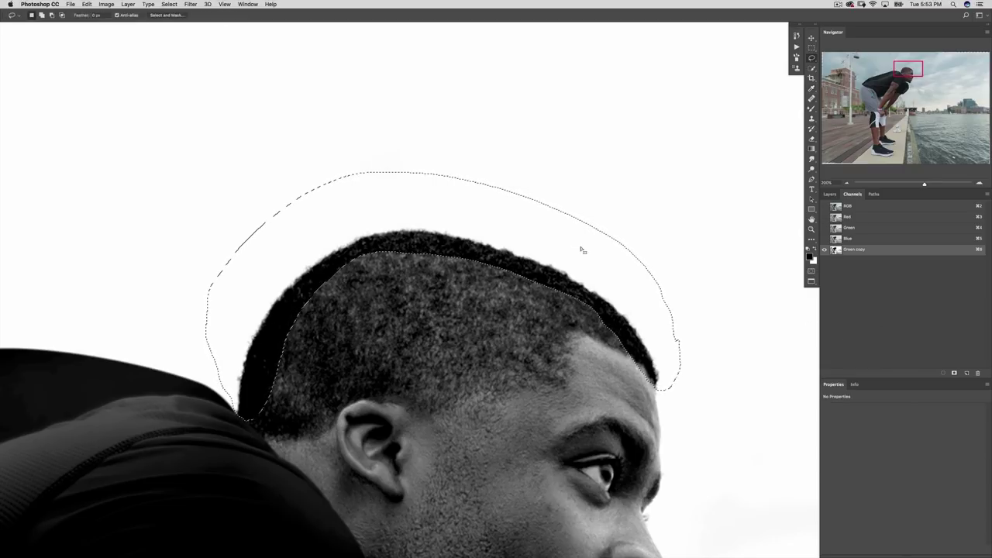
{"action": "key", "text": "super+d"}
Darken the hair's outer edge and the beard using the Burn tool with range Midtones and 50% exposure.
{"action": "key", "text": "o"}
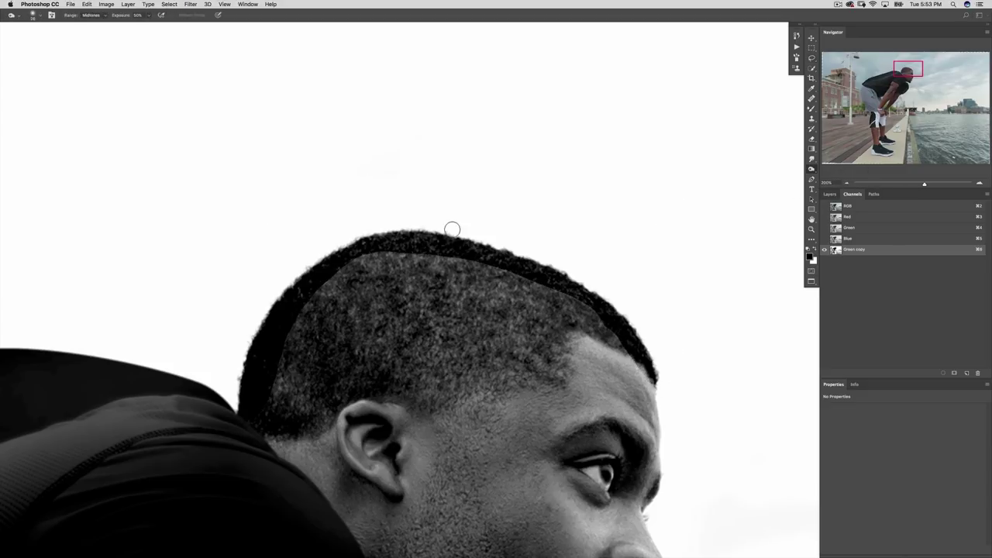
{"action": "mouse_move", "coordinate": [410, 237]}
{"action": "left_mouse_down"}
{"action": "mouse_move", "coordinate": [545, 271]}
{"action": "mouse_move", "coordinate": [597, 302]}
{"action": "mouse_move", "coordinate": [590, 290]}
{"action": "mouse_move", "coordinate": [581, 291]}
{"action": "mouse_move", "coordinate": [617, 320]}
{"action": "mouse_move", "coordinate": [648, 366]}
{"action": "mouse_move", "coordinate": [633, 322]}
{"action": "left_mouse_up"}
{"action": "mouse_move", "coordinate": [324, 238]}
{"action": "left_mouse_down"}
{"action": "mouse_move", "coordinate": [374, 242]}
{"action": "mouse_move", "coordinate": [347, 250]}
{"action": "mouse_move", "coordinate": [285, 305]}
{"action": "mouse_move", "coordinate": [290, 296]}
{"action": "mouse_move", "coordinate": [310, 280]}
{"action": "mouse_move", "coordinate": [262, 345]}
{"action": "mouse_move", "coordinate": [259, 367]}
{"action": "mouse_move", "coordinate": [255, 356]}
{"action": "mouse_move", "coordinate": [251, 385]}
{"action": "mouse_move", "coordinate": [331, 262]}
{"action": "mouse_move", "coordinate": [384, 239]}
{"action": "mouse_move", "coordinate": [361, 243]}
{"action": "mouse_move", "coordinate": [432, 243]}
{"action": "mouse_move", "coordinate": [573, 292]}
{"action": "mouse_move", "coordinate": [621, 326]}
{"action": "mouse_move", "coordinate": [642, 364]}
{"action": "left_mouse_up"}
{"action": "scroll", "coordinate": [589, 326], "scroll_direction": "down", "scroll_amount": 10}
{"action": "left_click_drag", "start_coordinate": [457, 310], "coordinate": [444, 310]}
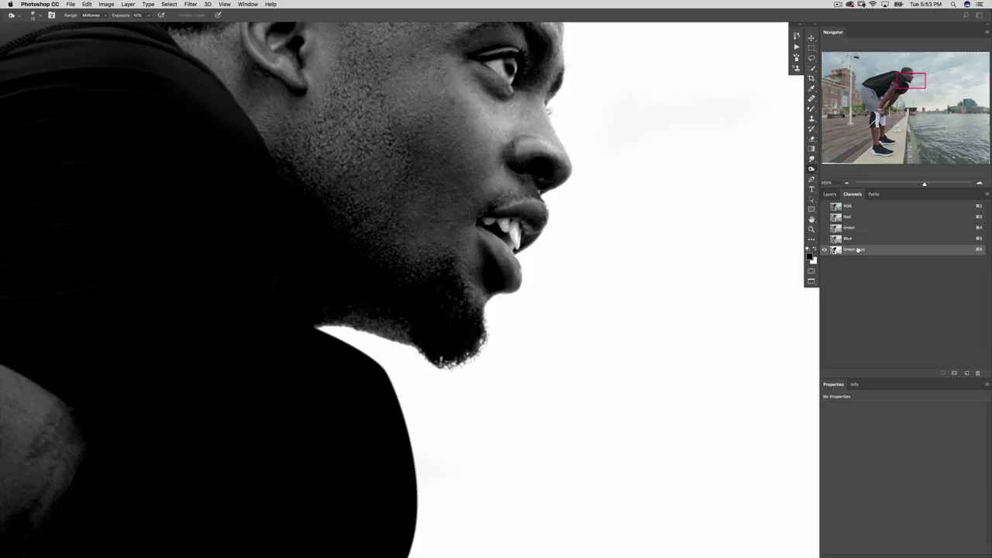
Invert the Green copy channel to make the athlete white against a black sky.
{"action": "key", "text": "super+i"}
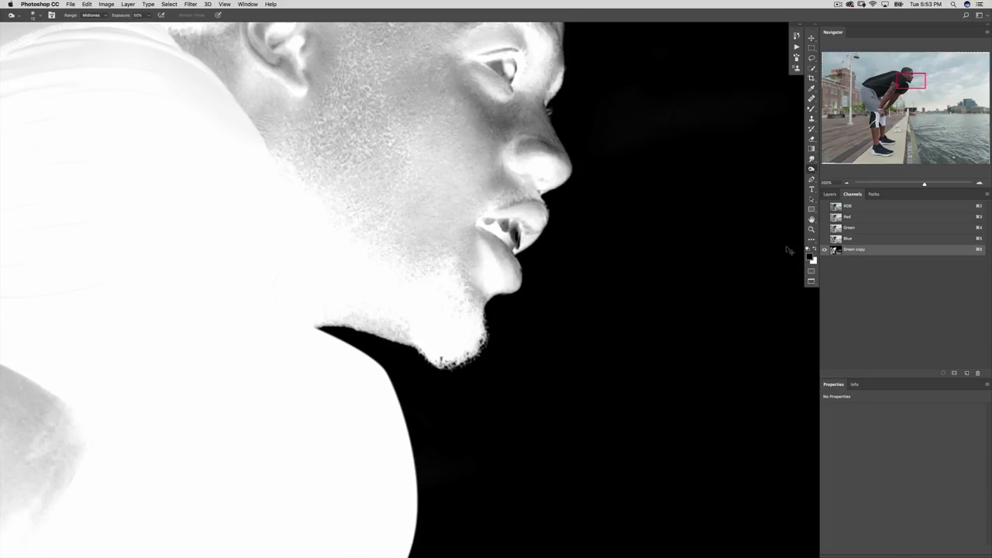
{"action": "key", "text": "super+minus"}
{"action": "left_click_drag", "start_coordinate": [557, 258], "coordinate": [579, 416]}
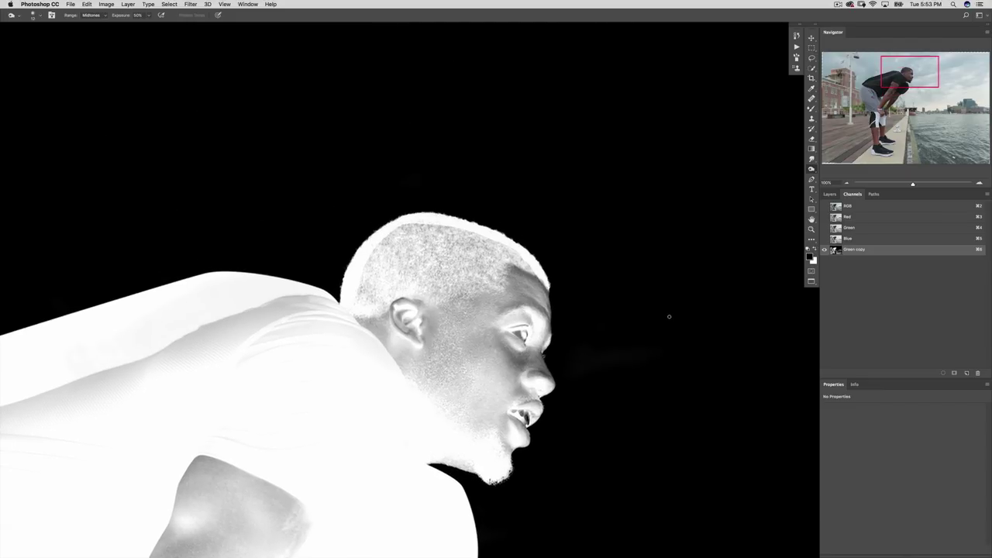
Whiten the hair rim down to the forehead using the Dodge tool with range Highlights and 50% exposure.
{"action": "key", "text": "super+equal"}
{"action": "key", "text": "super+equal"}
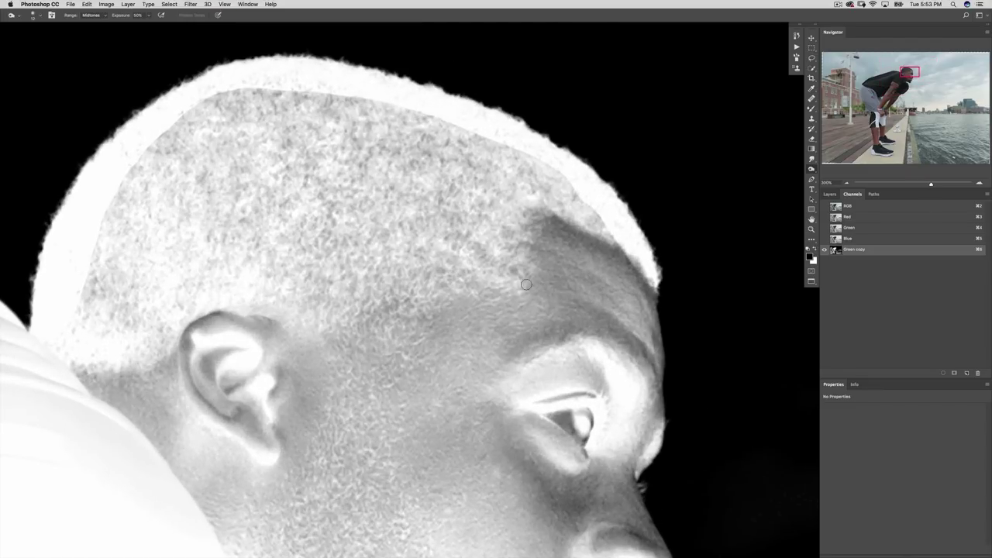
{"action": "left_click", "coordinate": [812, 170]}
{"action": "left_click", "coordinate": [843, 172]}
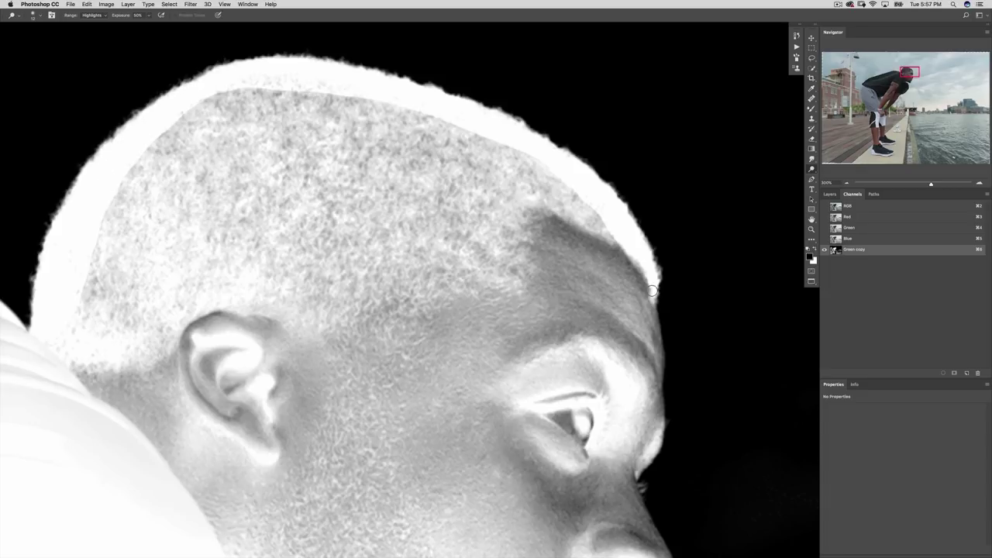
{"action": "left_click_drag", "start_coordinate": [652, 293], "coordinate": [644, 273]}
Load the Green copy channel as a selection, restore the RGB composite and target the enabled ATHLETE group mask.
{"action": "left_click", "coordinate": [836, 250], "text": "super"}
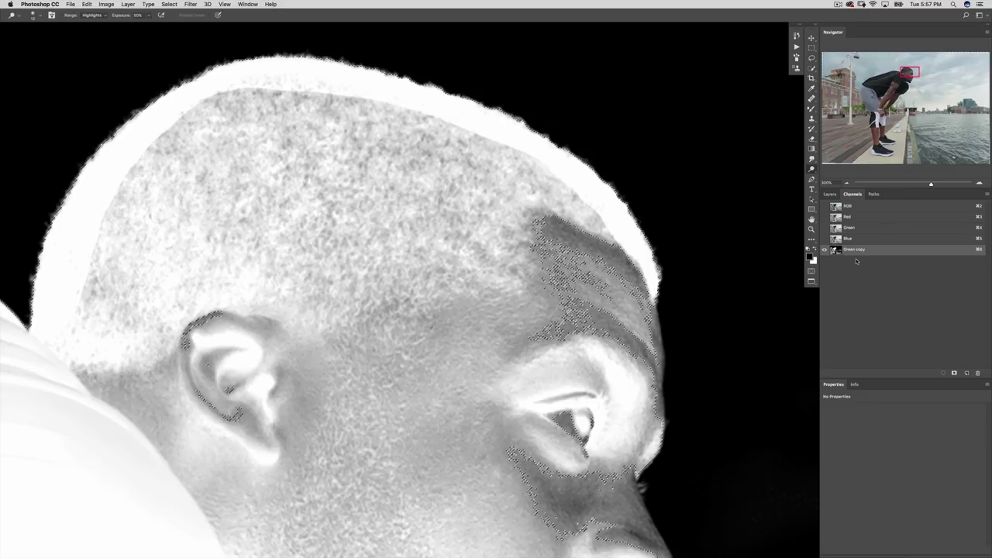
{"action": "left_click", "coordinate": [847, 208]}
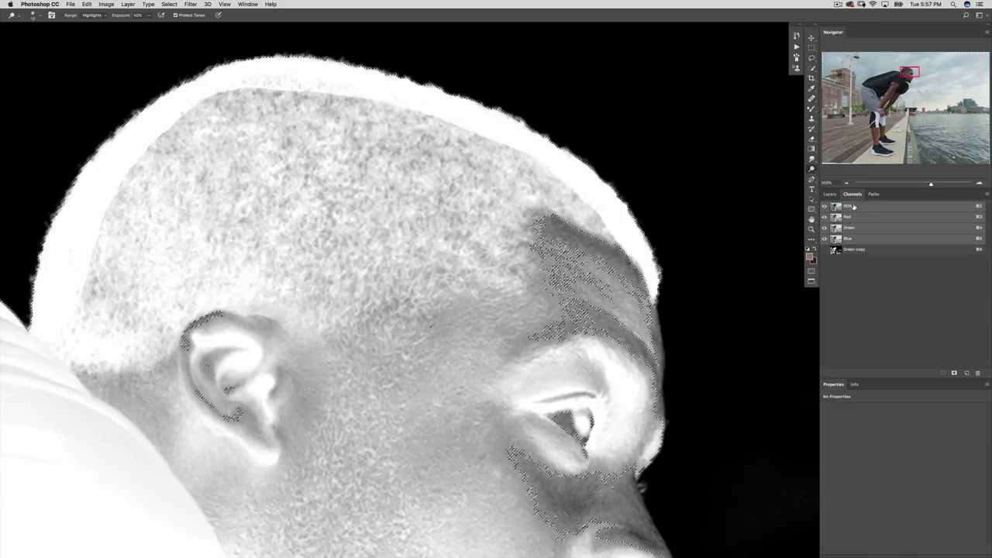
{"action": "left_click", "coordinate": [829, 194]}
{"action": "left_click", "coordinate": [856, 248]}
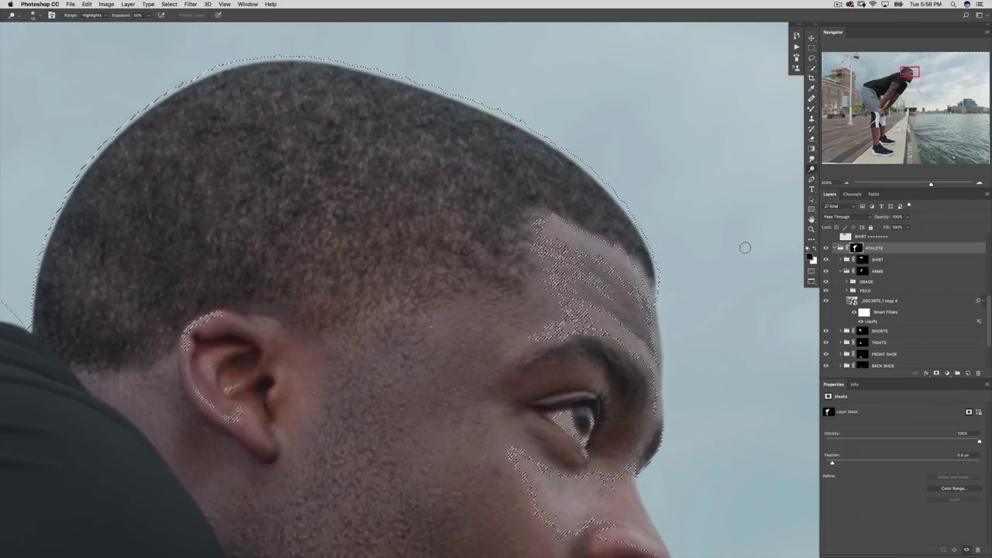
Hide the selection outline and set up the regular Brush tool with a white foreground and 100% opacity.
{"action": "key", "text": "ctrl+d"}
{"action": "left_click_drag", "start_coordinate": [595, 210], "coordinate": [684, 289]}
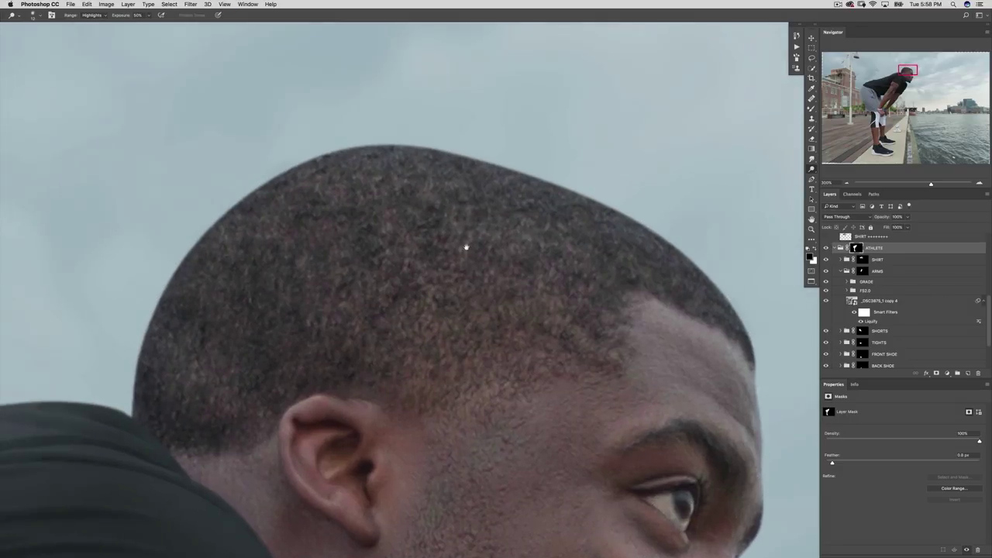
{"action": "left_click_drag", "start_coordinate": [465, 246], "coordinate": [600, 236]}
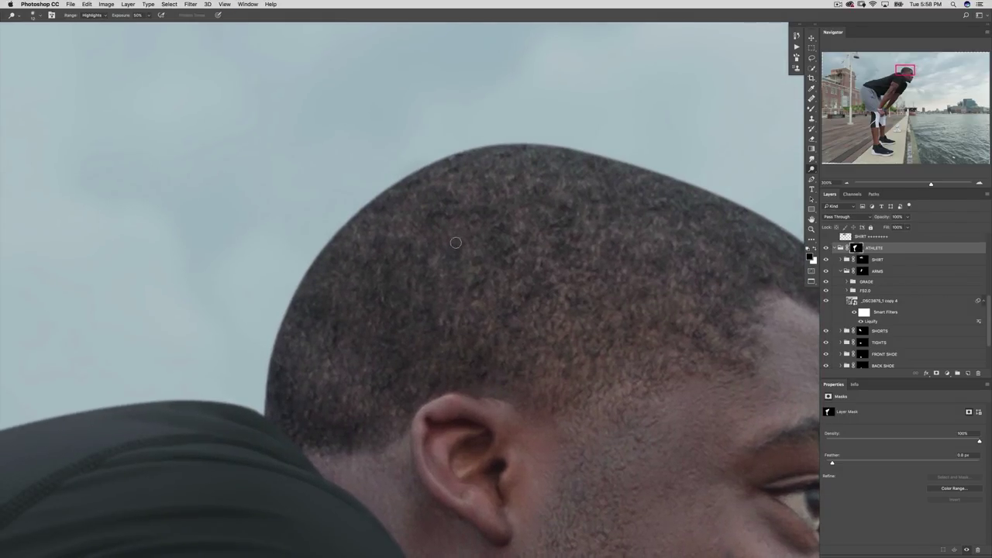
{"action": "key", "text": "x"}
{"action": "left_click_drag", "start_coordinate": [338, 267], "coordinate": [344, 266]}
{"action": "key", "text": "b"}
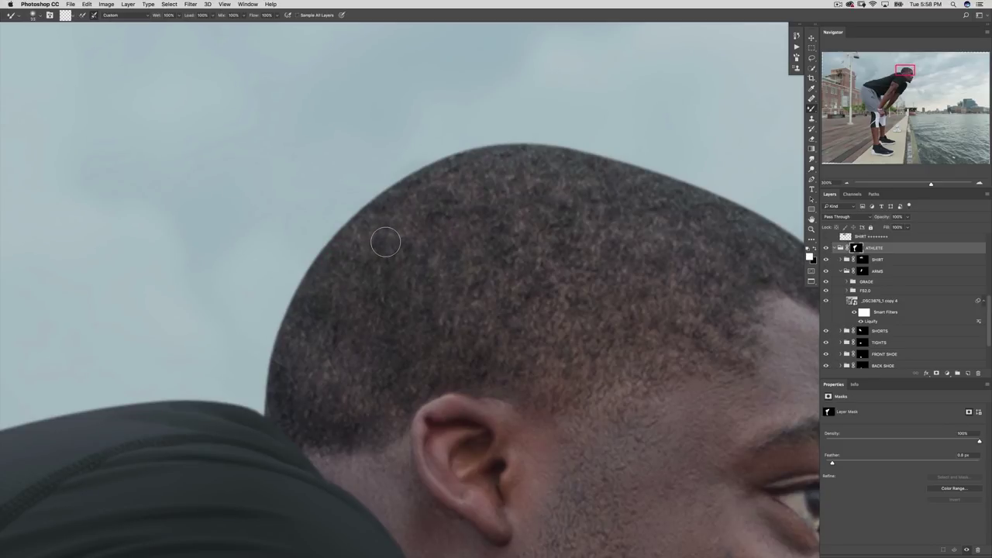
{"action": "key", "text": "shift+b"}
{"action": "mouse_move", "coordinate": [400, 249]}
{"action": "left_mouse_down"}
{"action": "mouse_move", "coordinate": [414, 249]}
{"action": "mouse_move", "coordinate": [366, 246]}
{"action": "left_mouse_up"}
{"action": "key", "text": "0"}
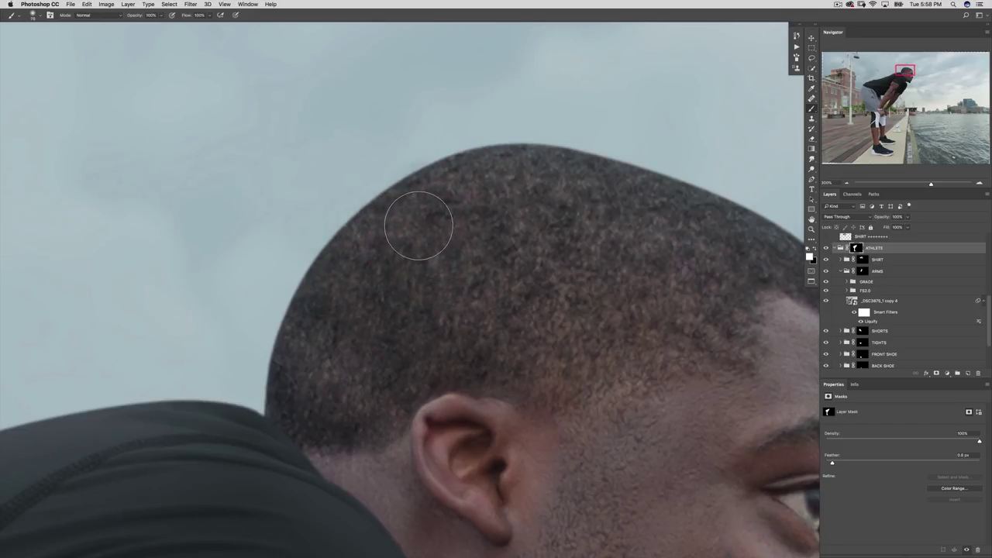
Paint white on the ATHLETE mask through the selection along the back of the head, from the neck up towards the crown.
{"action": "left_click_drag", "start_coordinate": [334, 266], "coordinate": [321, 266]}
{"action": "mouse_move", "coordinate": [269, 397]}
{"action": "left_mouse_down"}
{"action": "mouse_move", "coordinate": [278, 346]}
{"action": "mouse_move", "coordinate": [279, 366]}
{"action": "left_mouse_up"}
{"action": "left_click_drag", "start_coordinate": [276, 323], "coordinate": [281, 308]}
{"action": "left_click_drag", "start_coordinate": [306, 262], "coordinate": [287, 288]}
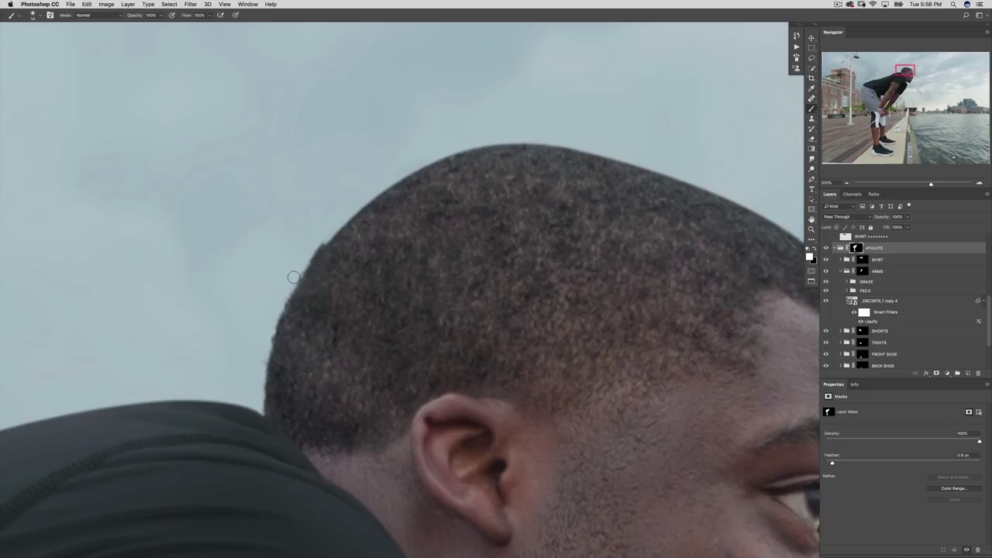
{"action": "mouse_move", "coordinate": [371, 193]}
{"action": "left_mouse_down"}
{"action": "mouse_move", "coordinate": [321, 241]}
{"action": "mouse_move", "coordinate": [409, 174]}
{"action": "mouse_move", "coordinate": [490, 144]}
{"action": "mouse_move", "coordinate": [548, 139]}
{"action": "mouse_move", "coordinate": [315, 232]}
{"action": "mouse_move", "coordinate": [350, 233]}
{"action": "left_mouse_up"}
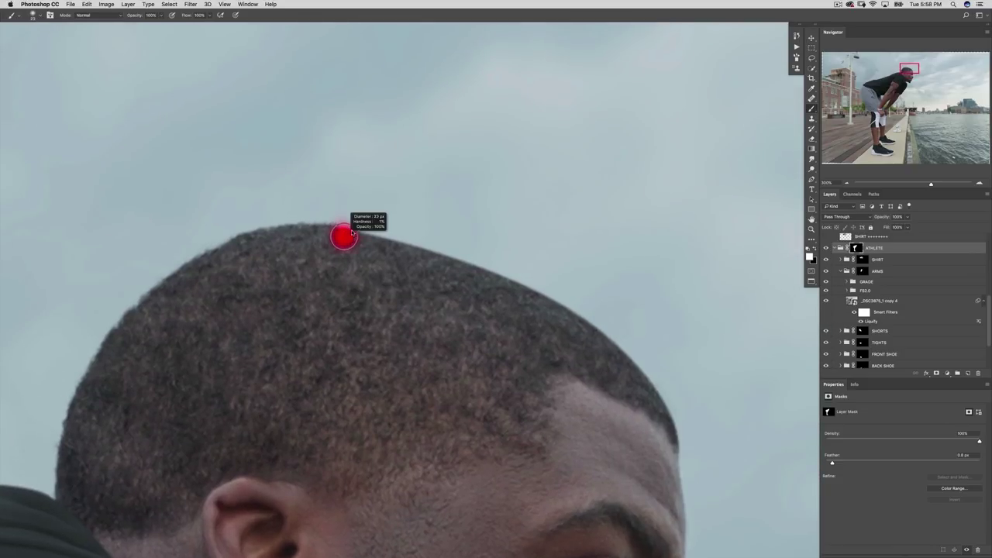
Paint white with a soft brush along the hair edge from the crown down to the forehead hairline.
{"action": "mouse_move", "coordinate": [410, 232]}
{"action": "left_mouse_down"}
{"action": "mouse_move", "coordinate": [352, 222]}
{"action": "mouse_move", "coordinate": [513, 268]}
{"action": "mouse_move", "coordinate": [443, 246]}
{"action": "mouse_move", "coordinate": [600, 322]}
{"action": "left_mouse_up"}
{"action": "mouse_move", "coordinate": [628, 353]}
{"action": "left_mouse_down"}
{"action": "mouse_move", "coordinate": [690, 359]}
{"action": "mouse_move", "coordinate": [652, 355]}
{"action": "mouse_move", "coordinate": [564, 248]}
{"action": "mouse_move", "coordinate": [534, 250]}
{"action": "left_mouse_up"}
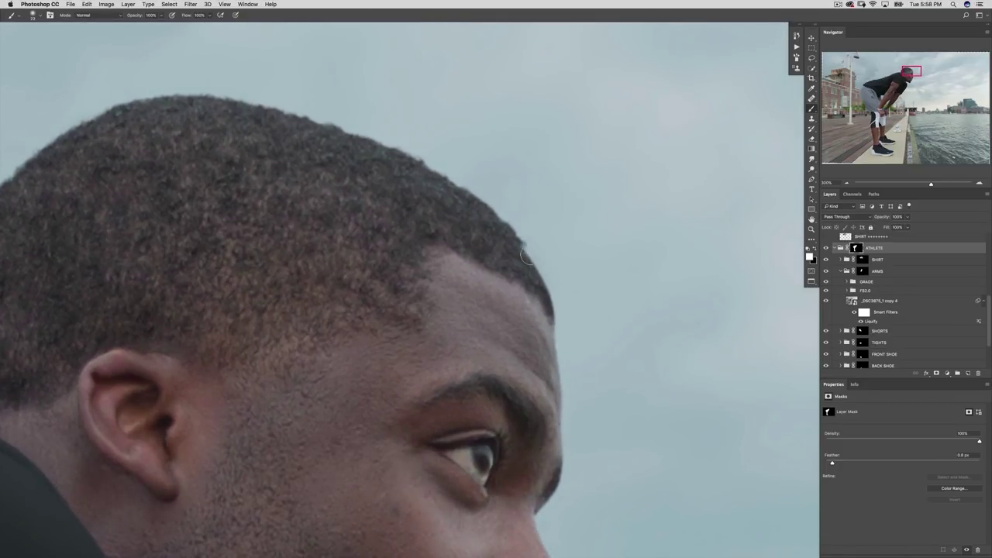
{"action": "left_click_drag", "start_coordinate": [545, 295], "coordinate": [533, 263]}
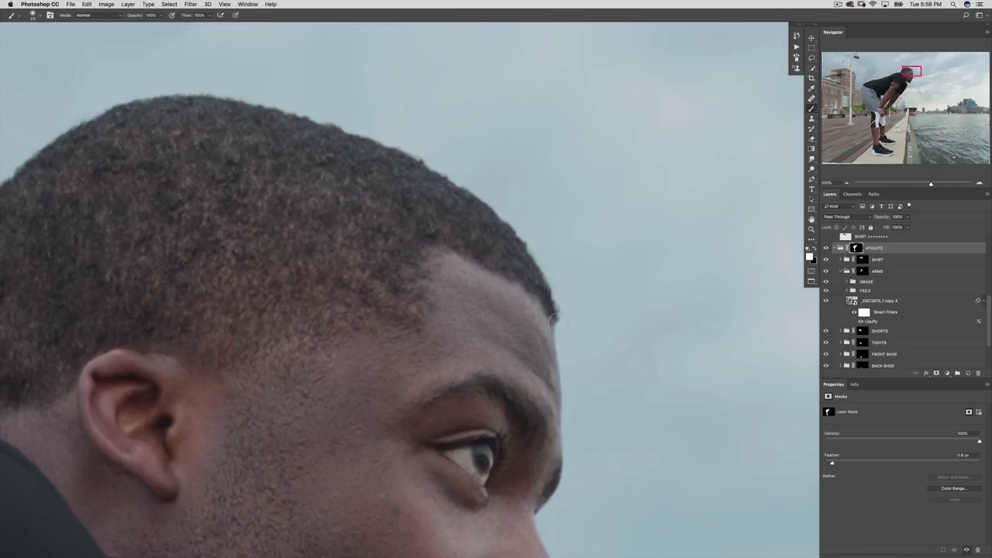
Paint white on the mask around the chin beard's outer edge to bring back its fine hairs.
{"action": "scroll", "coordinate": [585, 346], "scroll_direction": "down", "scroll_amount": 10}
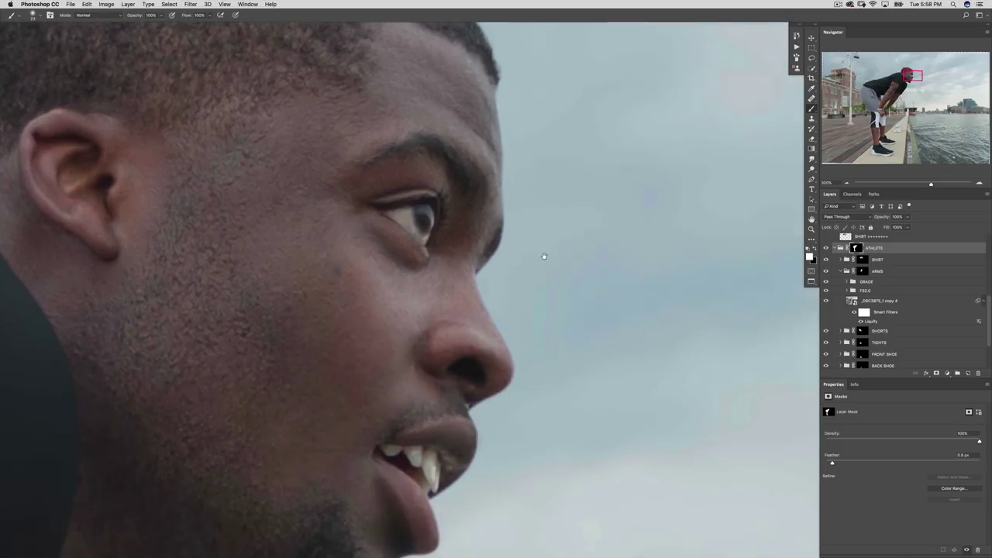
{"action": "scroll", "coordinate": [534, 311], "scroll_direction": "down", "scroll_amount": 5}
{"action": "scroll", "coordinate": [519, 295], "scroll_direction": "left", "scroll_amount": 3}
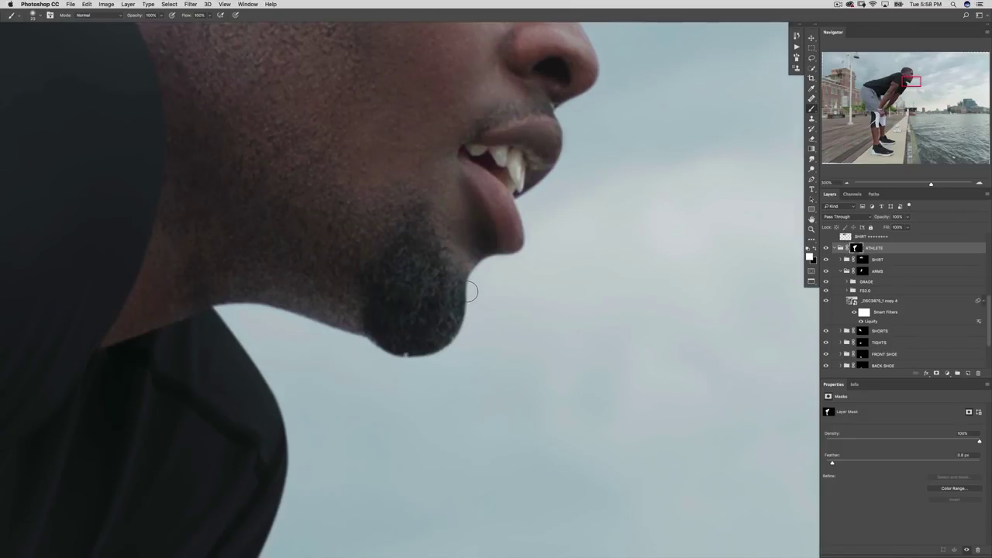
{"action": "mouse_move", "coordinate": [471, 306]}
{"action": "left_mouse_down"}
{"action": "mouse_move", "coordinate": [452, 352]}
{"action": "mouse_move", "coordinate": [404, 358]}
{"action": "left_mouse_up"}
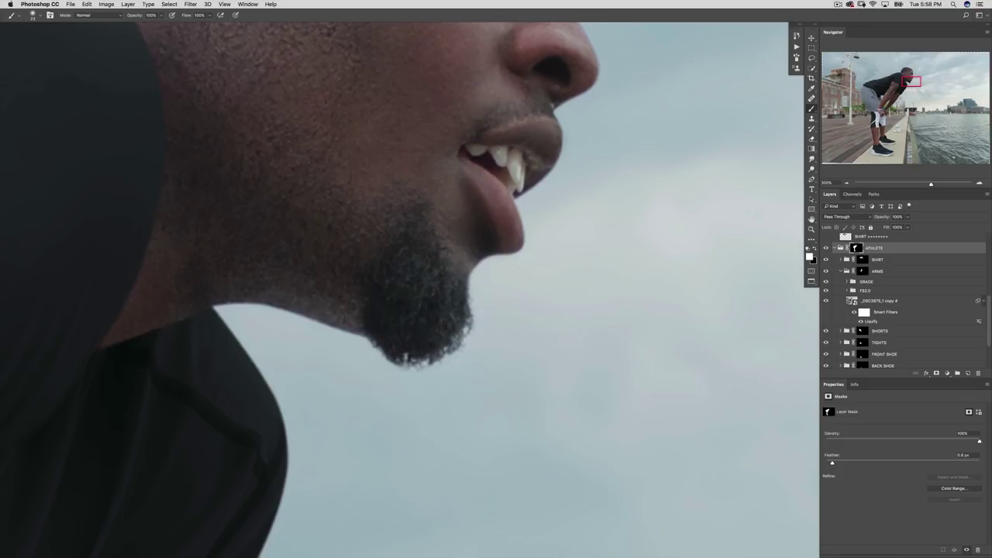
Display the ATHLETE group's mask on its own at 100% zoom to check the head and beard edges.
{"action": "scroll", "coordinate": [515, 277], "scroll_direction": "up", "scroll_amount": 4}
{"action": "scroll", "coordinate": [515, 277], "scroll_direction": "right", "scroll_amount": 2}
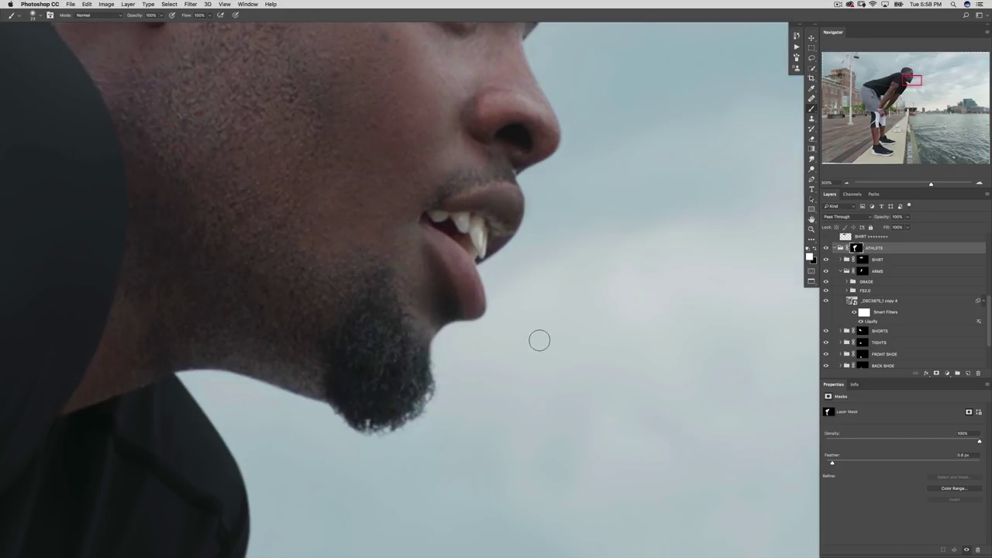
{"action": "key", "text": "super+minus"}
{"action": "key", "text": "super+minus"}
{"action": "key", "text": "super+minus"}
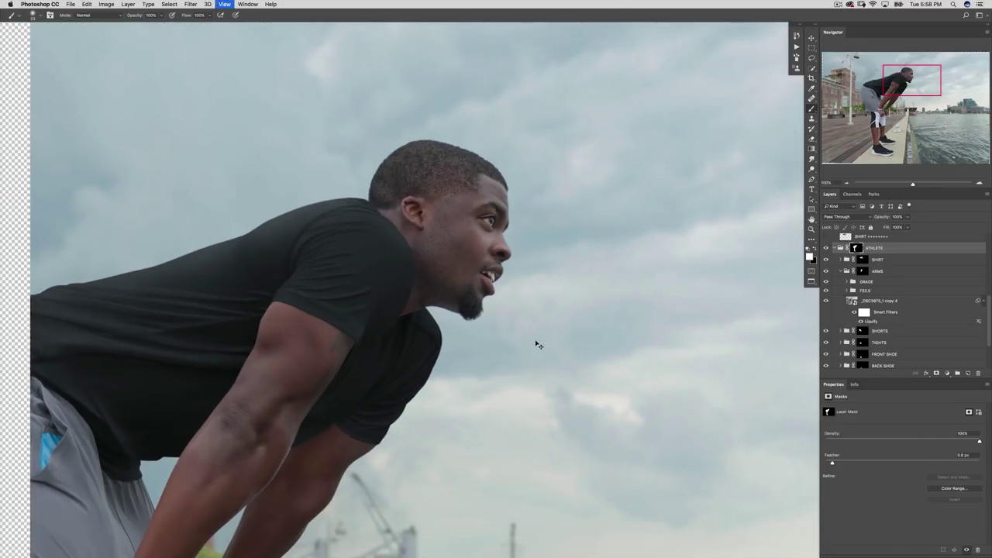
{"action": "key", "text": "super+plus"}
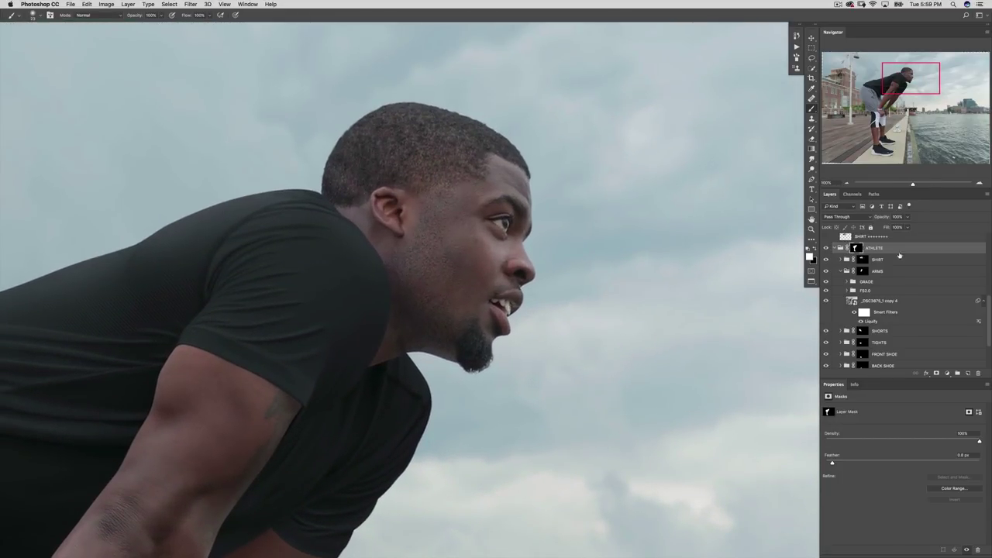
{"action": "left_click", "coordinate": [856, 249], "text": "alt"}
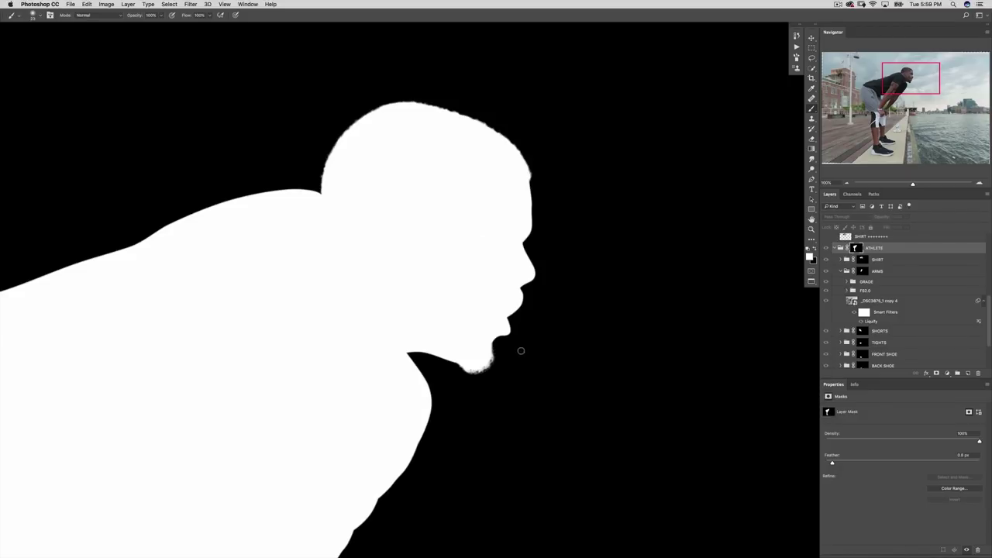